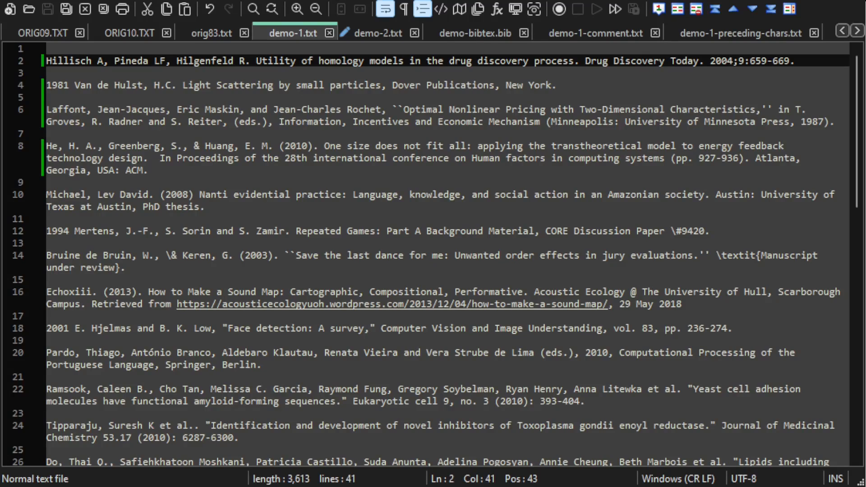
Examine the one-reference-per-line layout in demo-2.txt and the converted BibTeX entries in demo-bibtex.bib
left_click(370, 33)
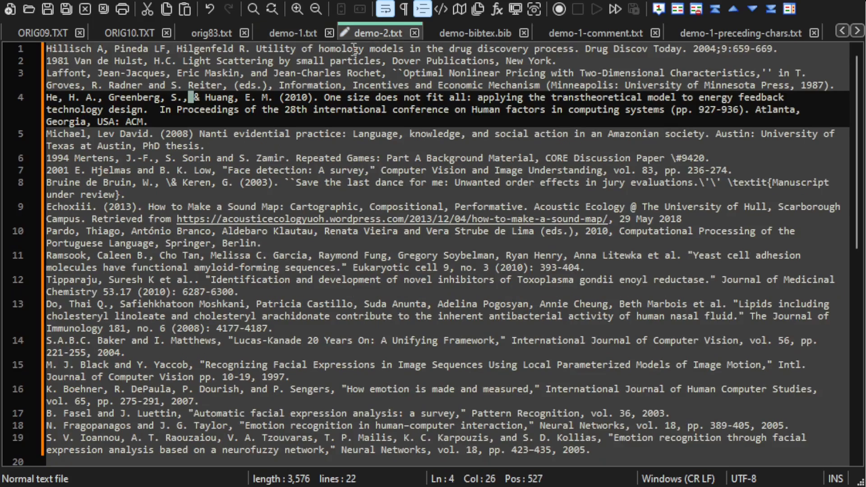
left_click(355, 49)
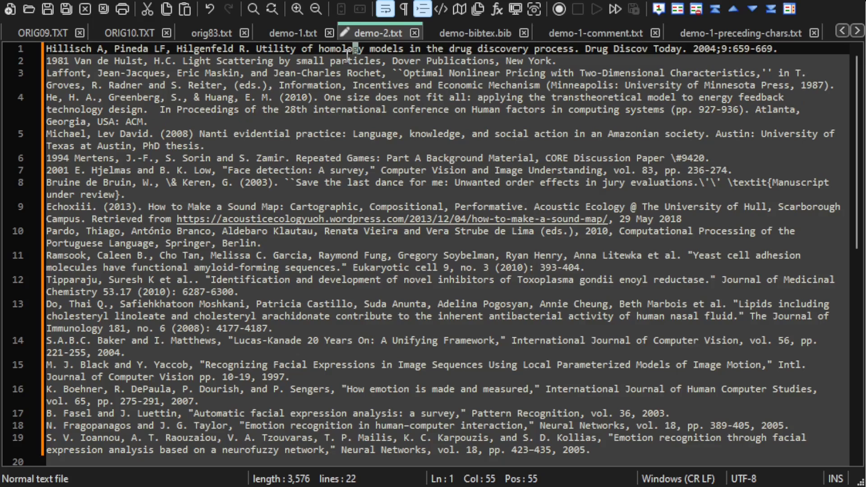
left_click(327, 79)
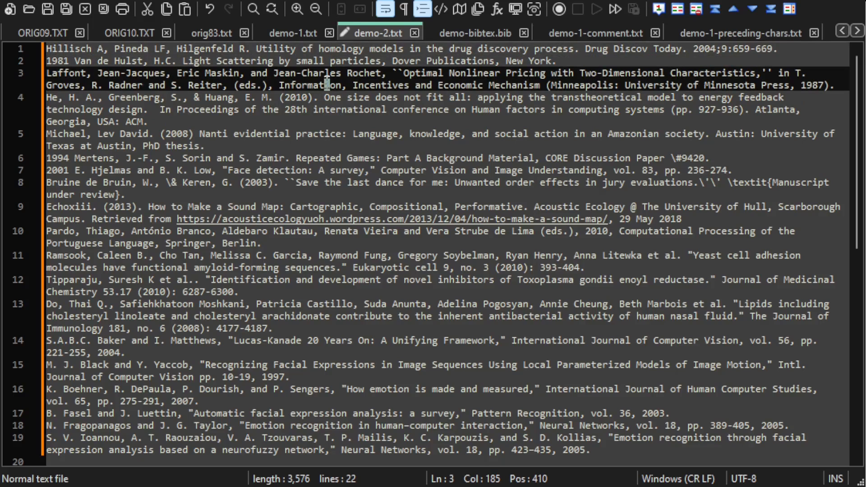
left_click(314, 100)
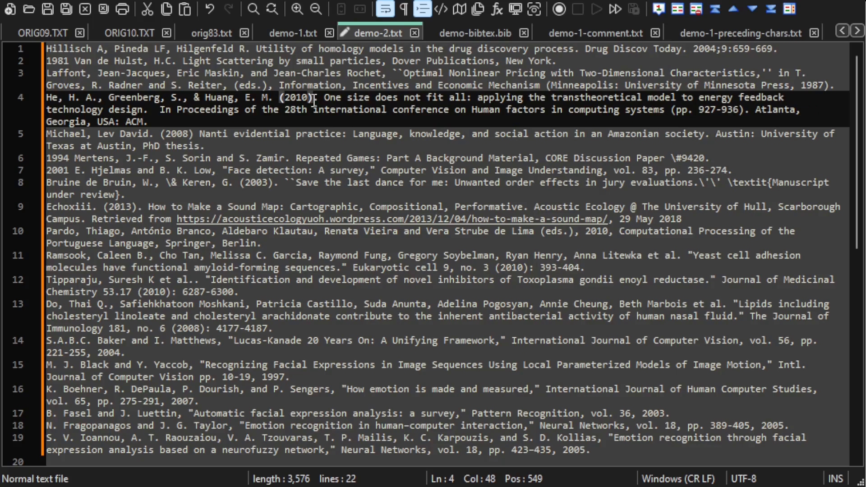
left_click(462, 31)
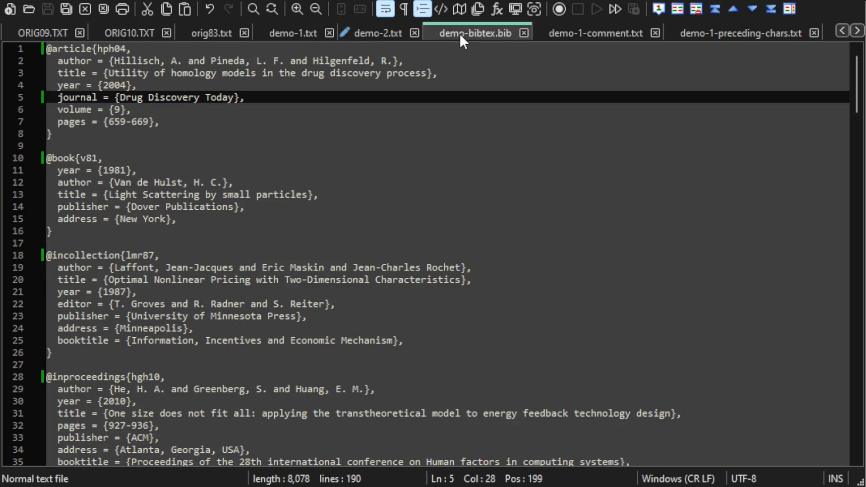
Examine in demo-1.txt how the references are separated by blank lines and which citation formats they use
left_click(292, 32)
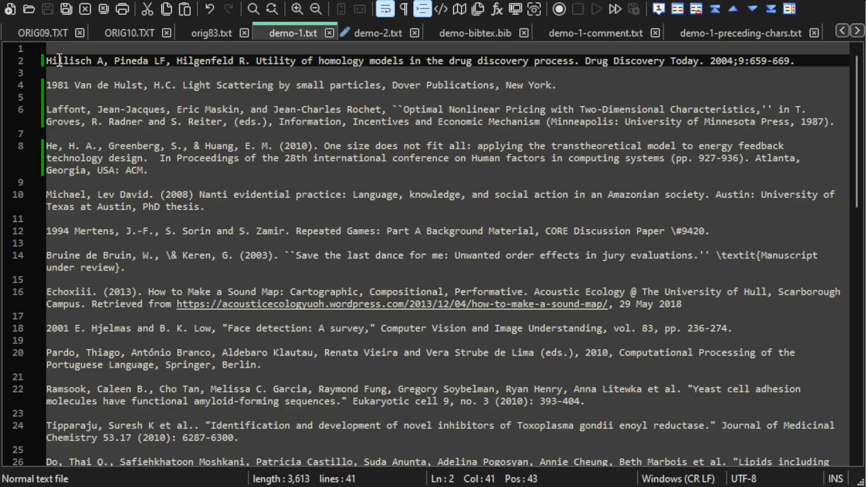
left_click(55, 97)
left_click(52, 113)
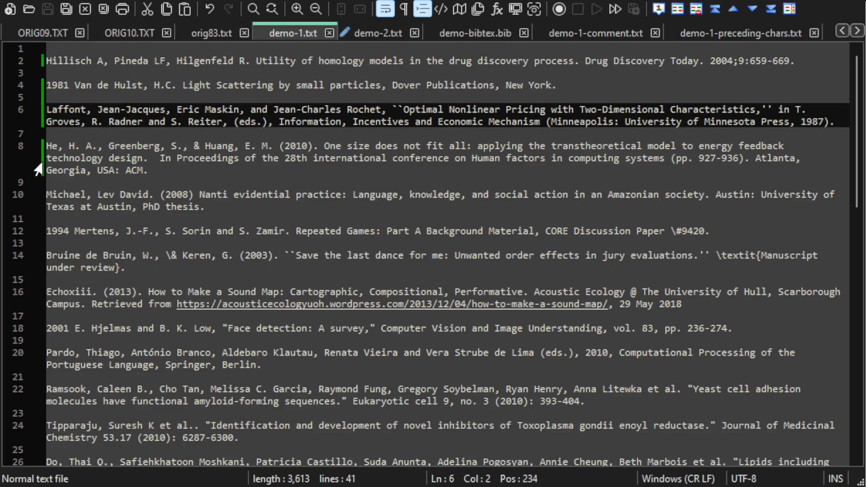
left_click(53, 158)
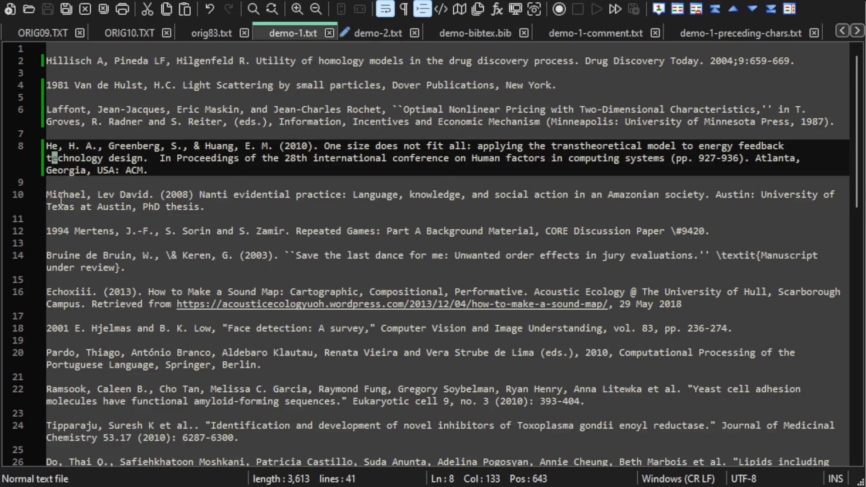
left_click(58, 195)
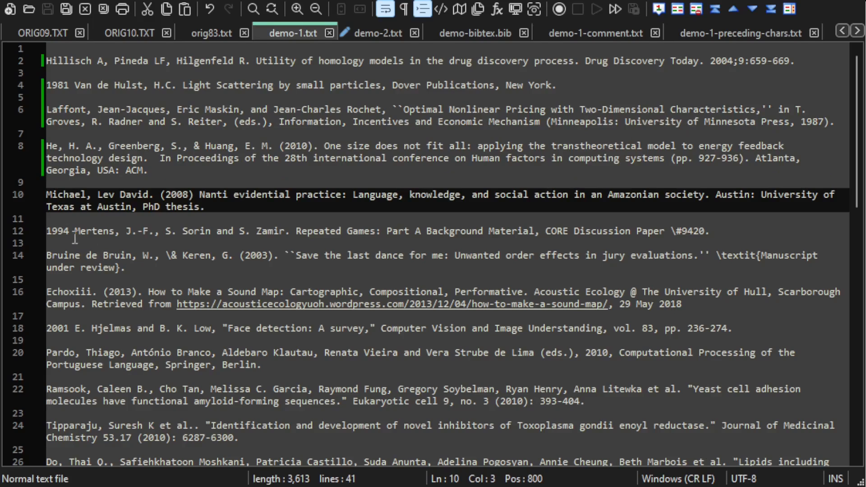
left_click(66, 233)
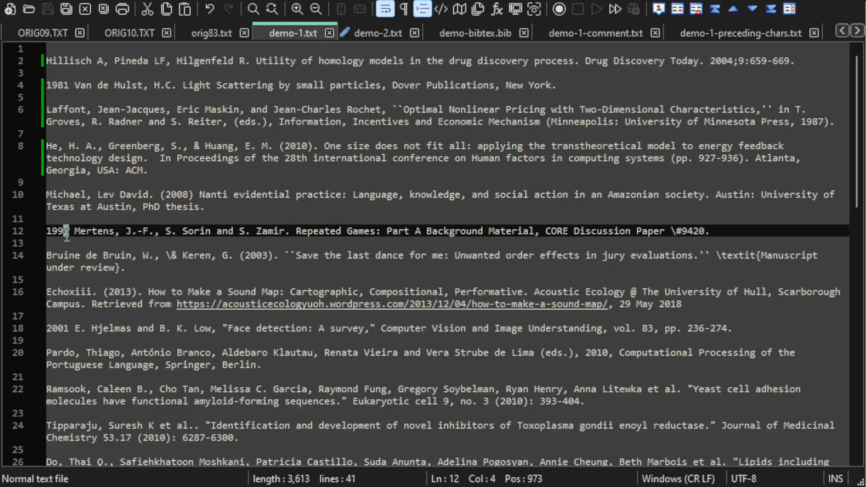
left_click(77, 266)
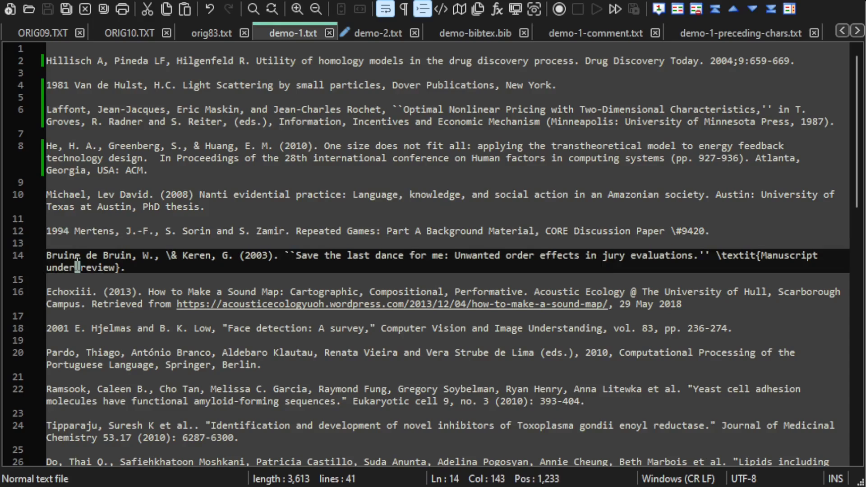
left_click(74, 303)
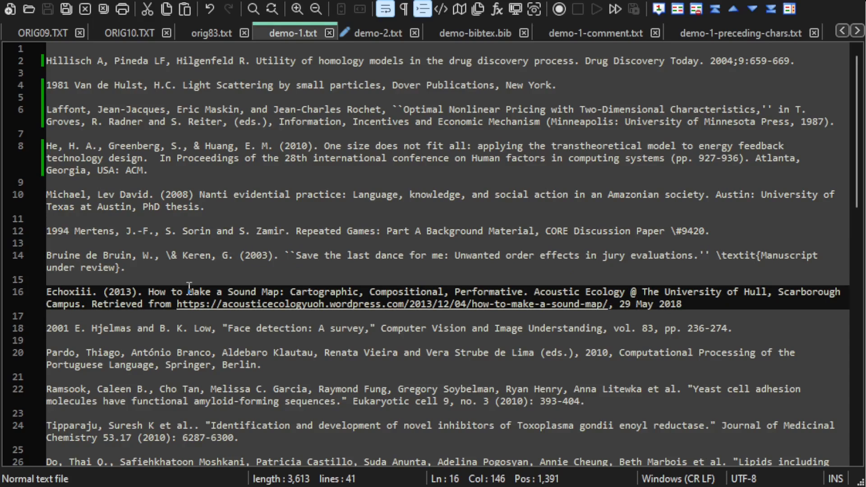
In demo-1-comment.txt, insert a % before the remark "Chapter 4 is particularly interesting." to mark it as a comment
left_click(603, 29)
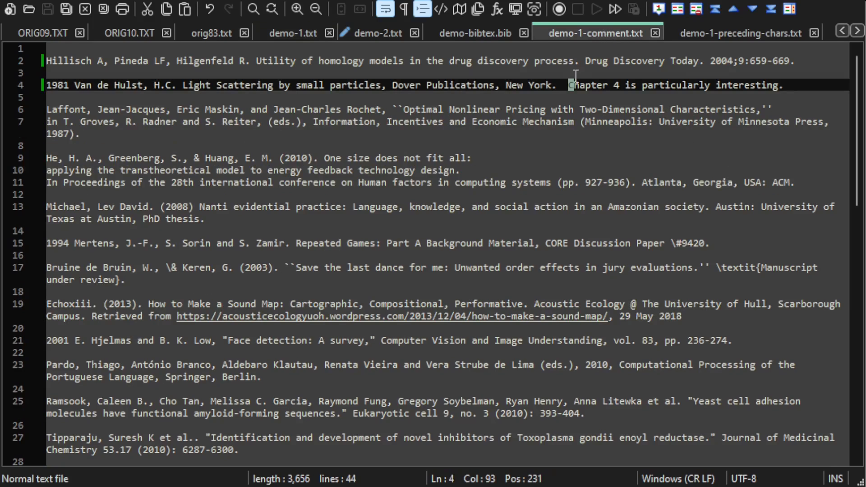
left_click_drag(570, 85, 619, 85)
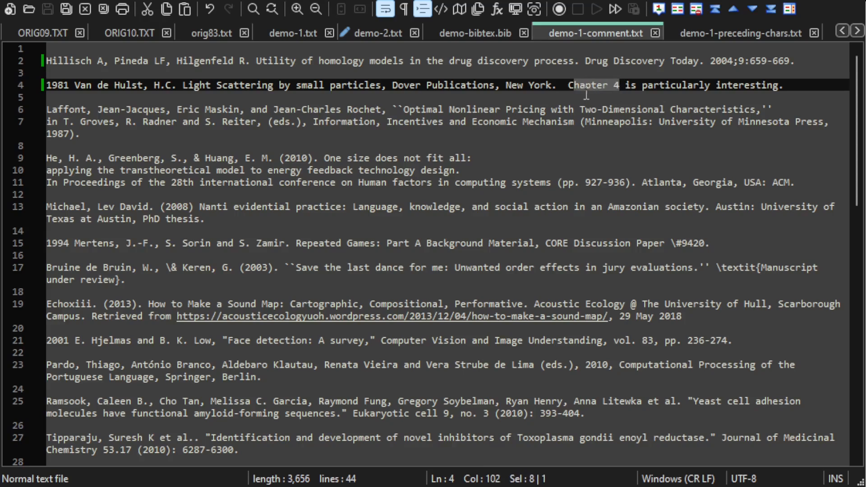
left_click(569, 86)
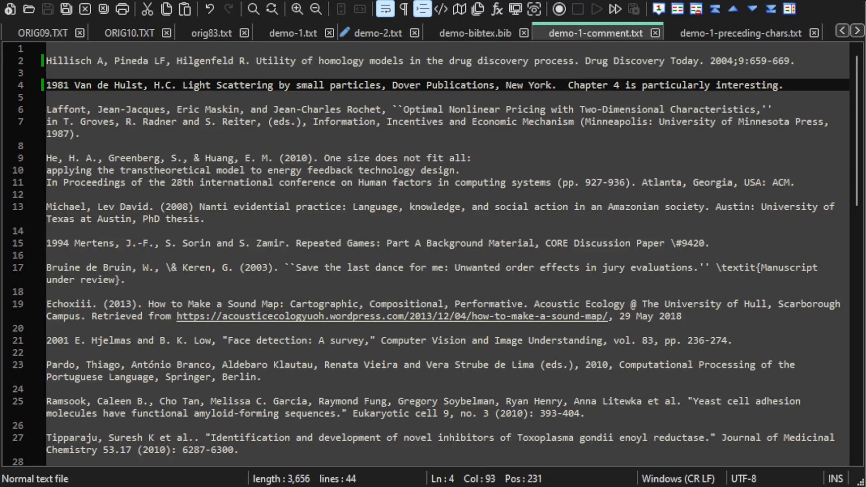
type("%")
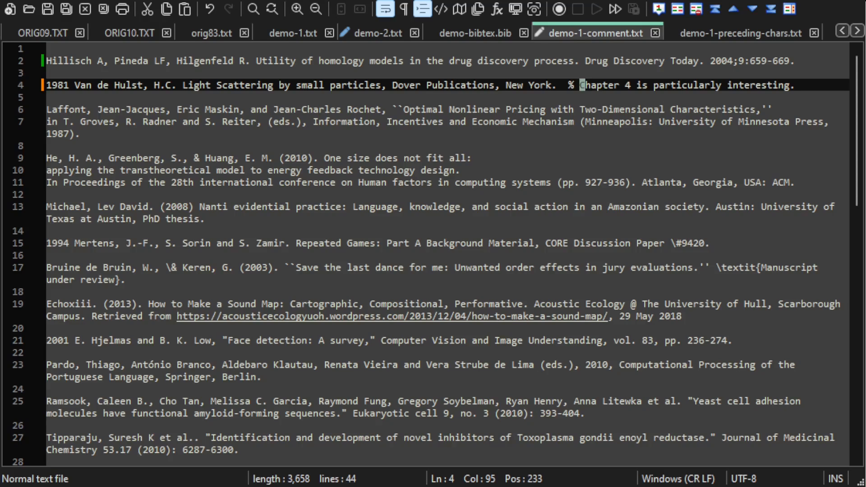
Examine the prefixes before the references in demo-1-preceding-chars.txt: \bibitem, \item, \noindent, \smallskip, [21] and (17)
left_click(719, 36)
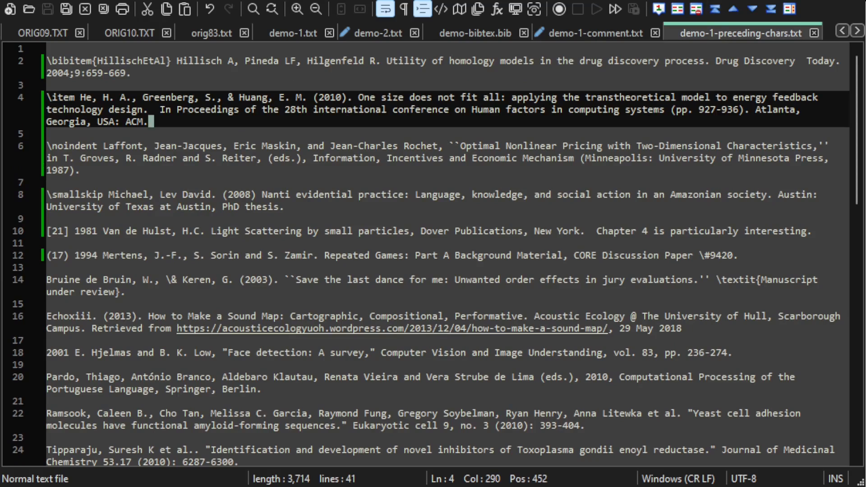
left_click(60, 56)
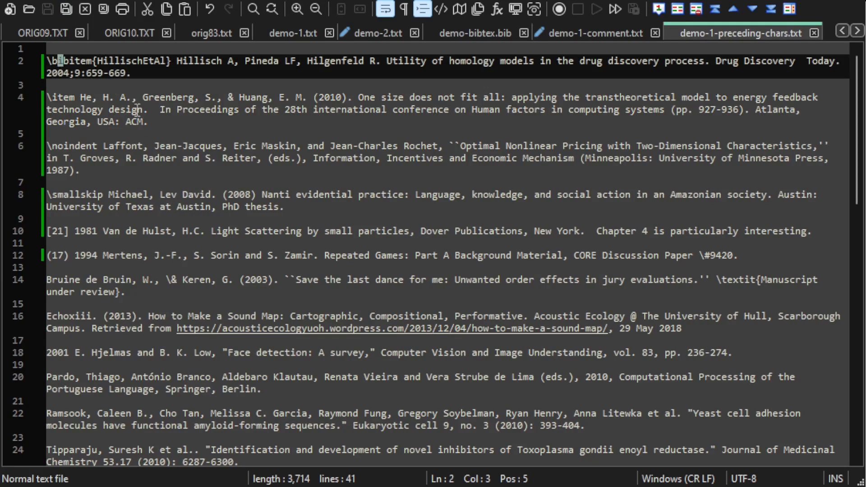
left_click(63, 99)
left_click(75, 147)
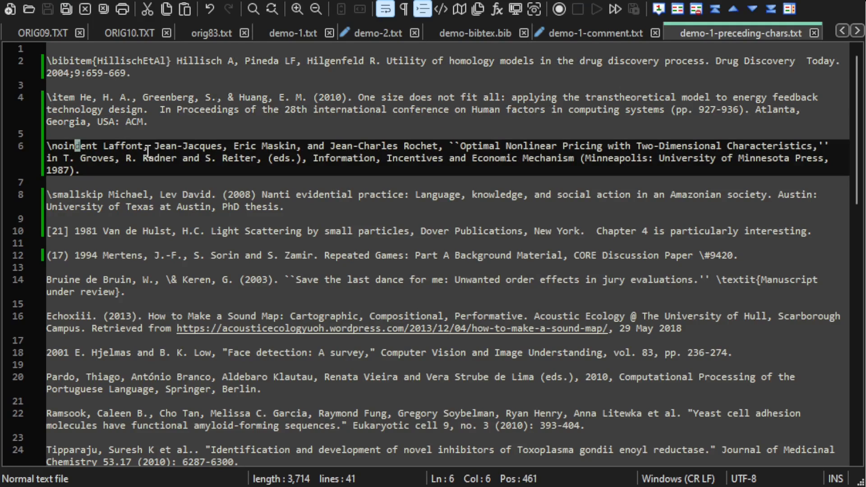
left_click(98, 196)
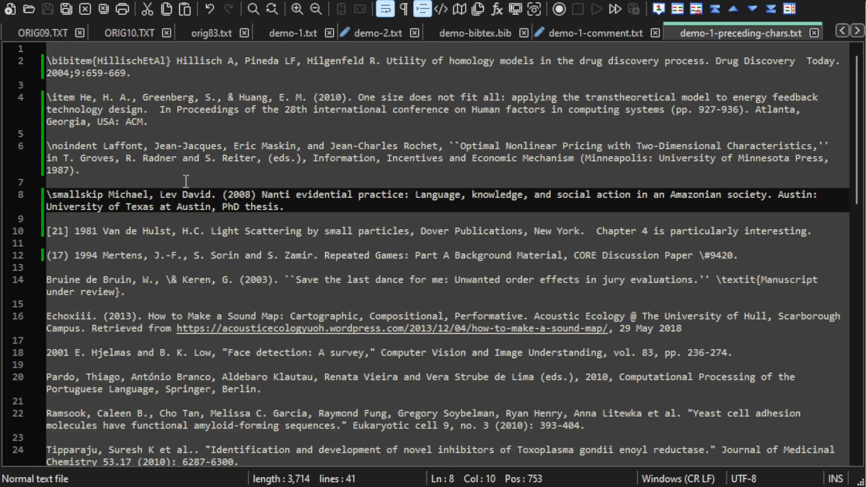
left_click(69, 231)
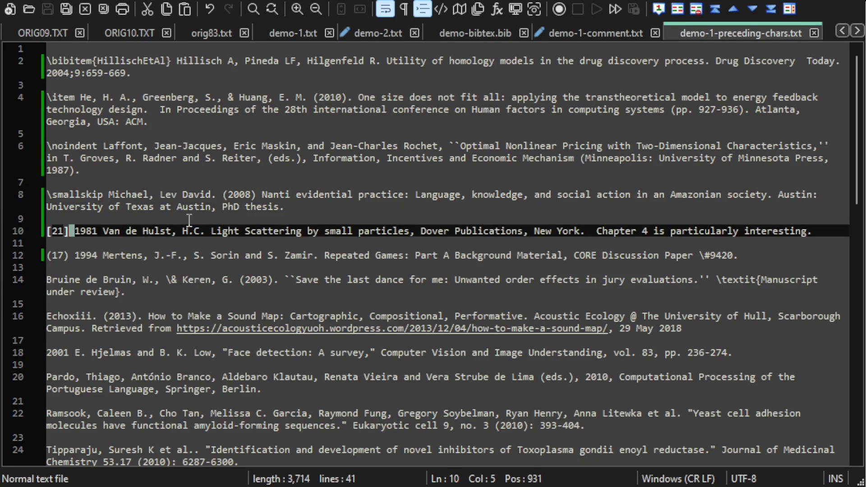
left_click(72, 255)
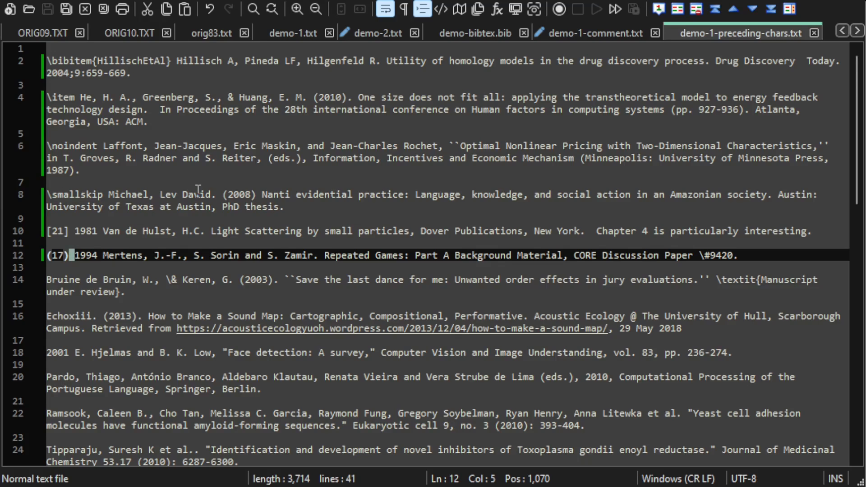
left_click(166, 61)
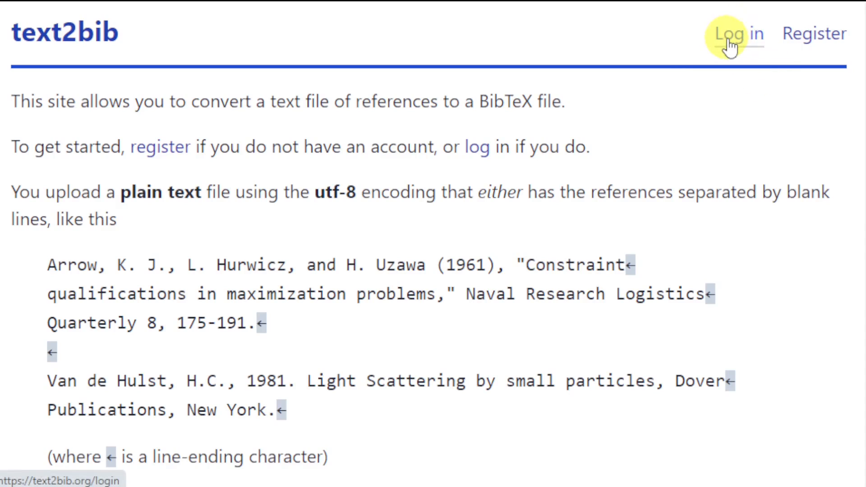
Switch to the text2bib website and open its log-in page
left_click(737, 45)
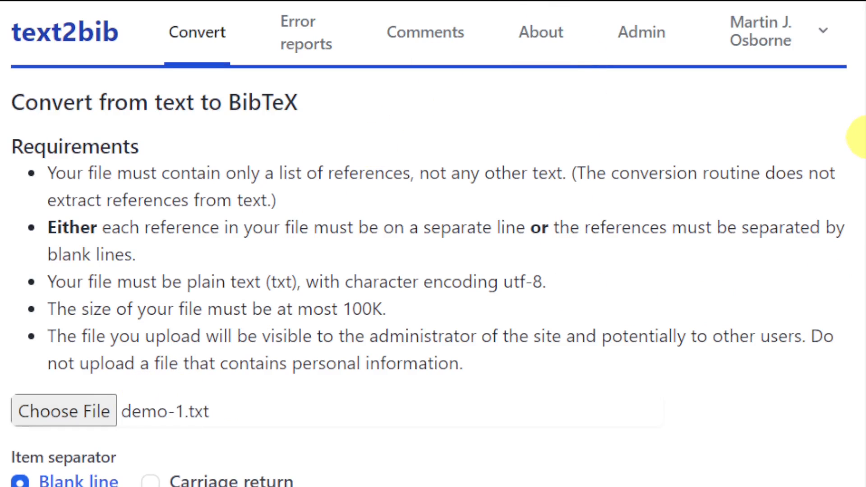
Try Carriage return as the item separator for demo-1.txt, and return it to Blank line
scroll(857, 136, "down", 9)
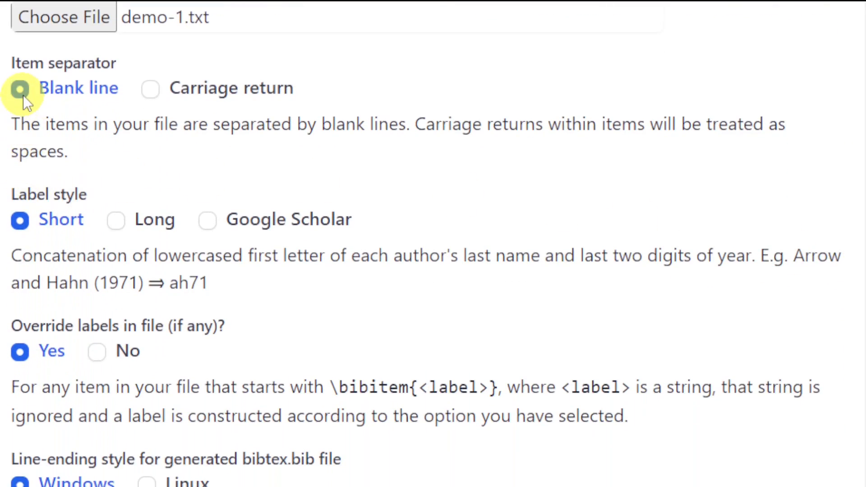
left_click(148, 88)
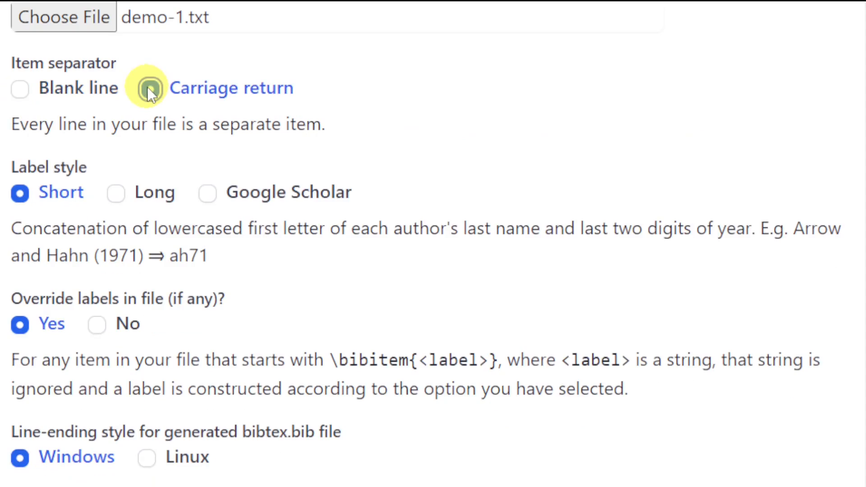
left_click(22, 91)
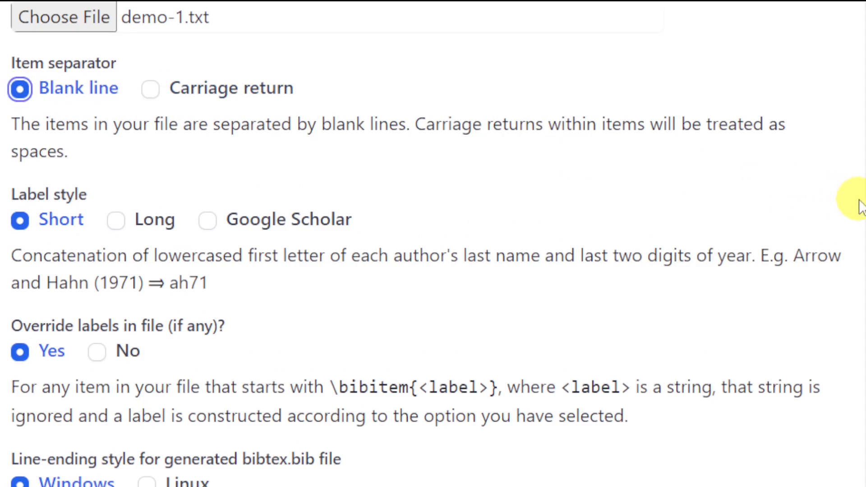
Try No for overriding the labels in the file, and return the option to Yes
scroll(862, 198, "down", 2)
scroll(847, 273, "down", 4)
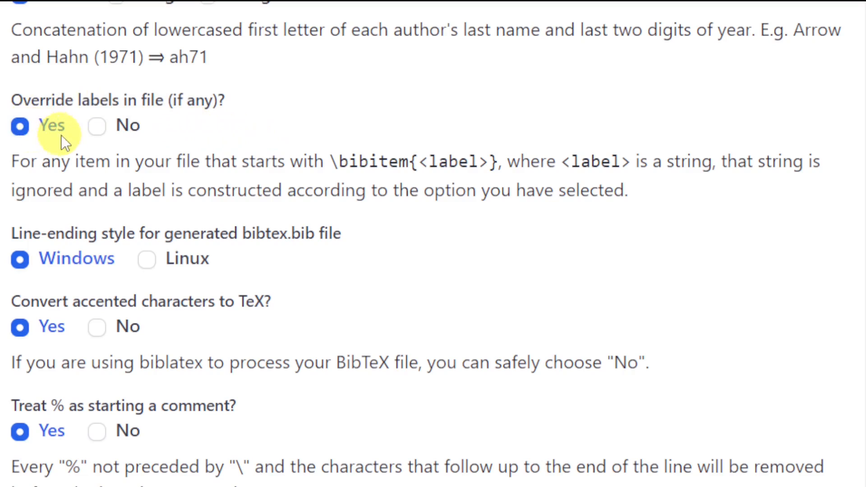
left_click(98, 126)
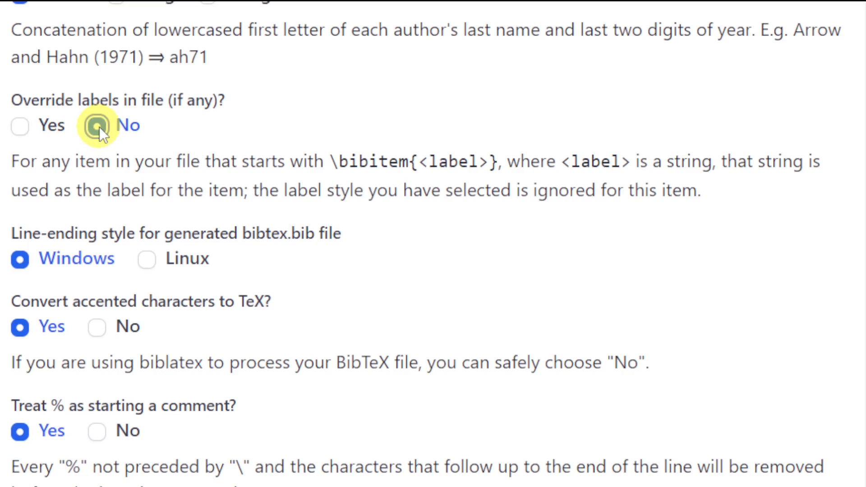
left_click(22, 127)
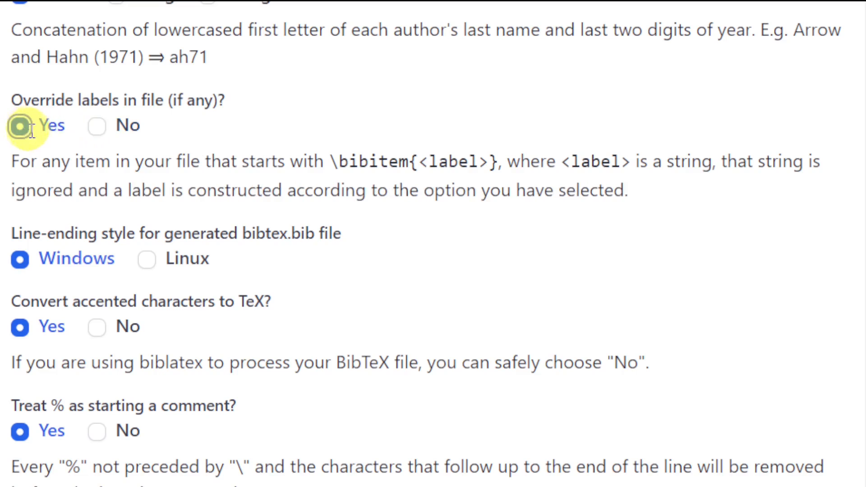
Submit demo-1.txt for conversion to BibTeX with the current settings
scroll(850, 284, "down", 9)
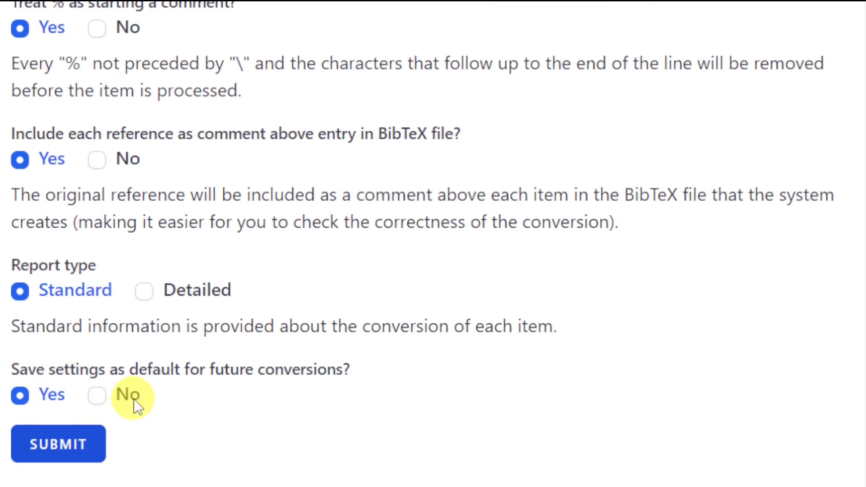
left_click(73, 440)
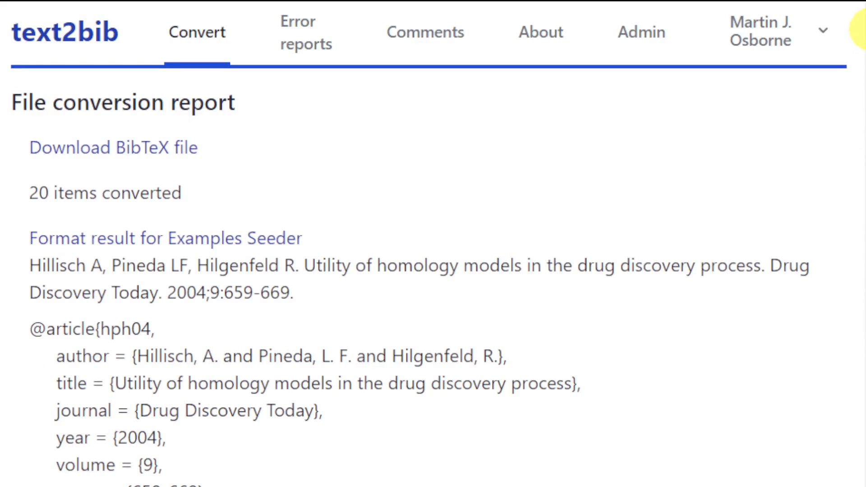
Compare the first reference in the conversion report with its BibTeX entry and locate its checking links
scroll(860, 29, "down", 4)
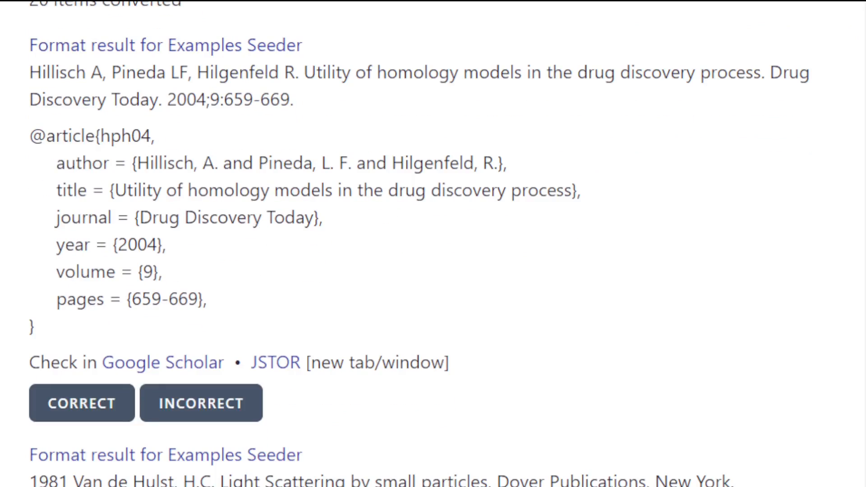
scroll(860, 30, "up", 2)
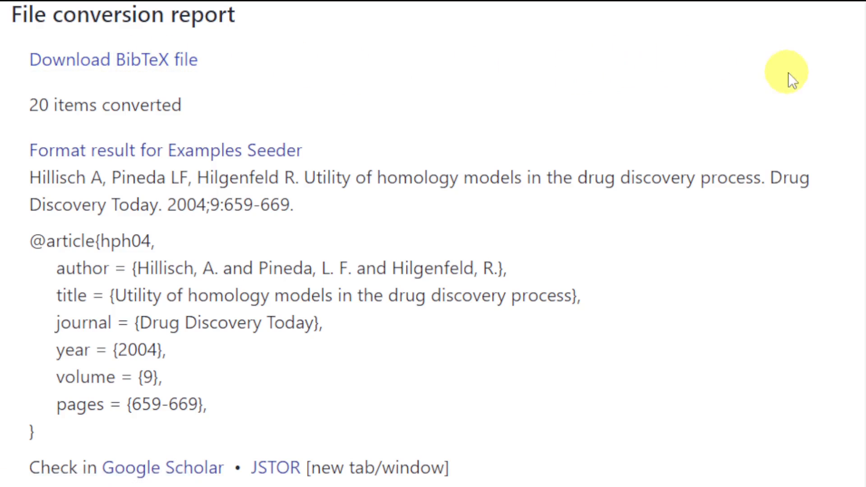
scroll(433, 244, "down", 5)
scroll(433, 244, "up", 4)
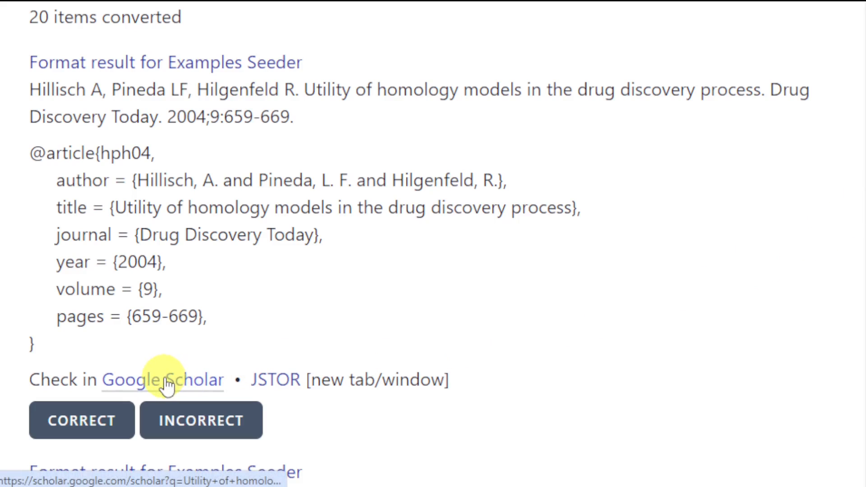
Check the first reference, "Utility of homology models in the drug discovery process", in Google Scholar and mark its conversion as correct
left_click(128, 383)
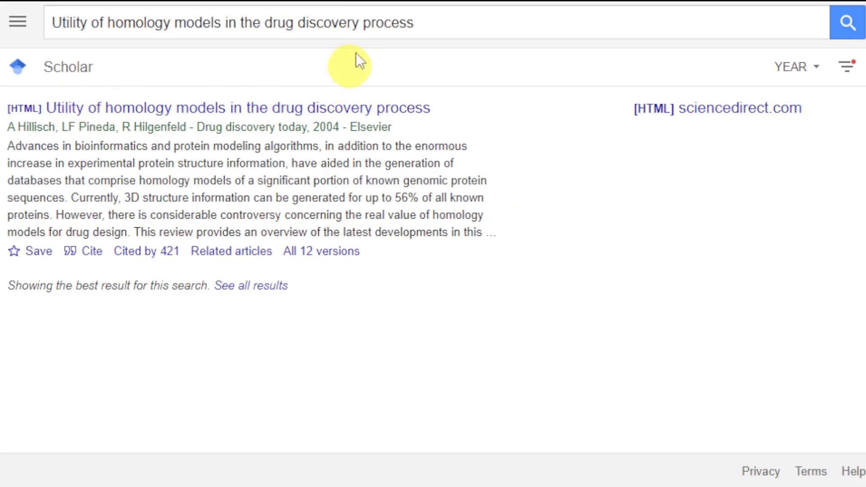
left_click(496, 0)
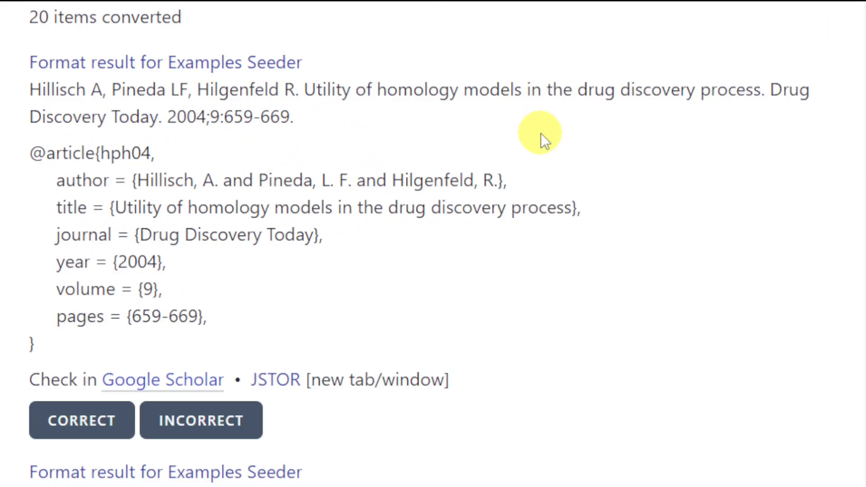
left_click(96, 431)
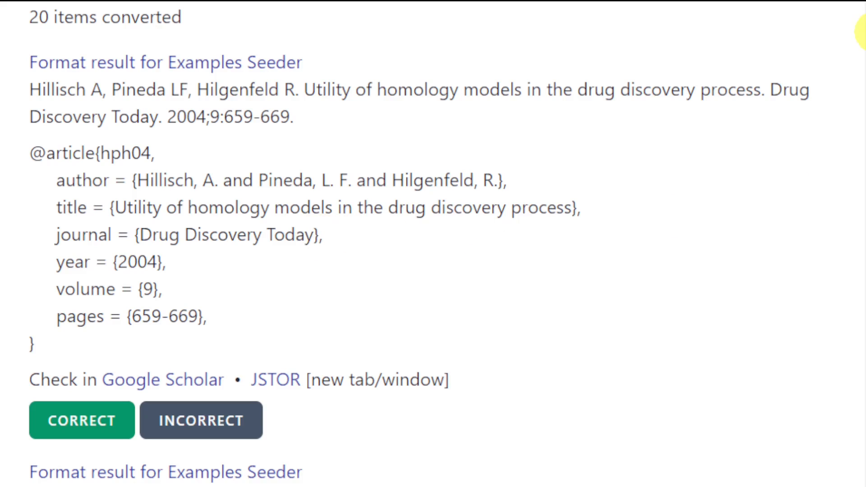
Mark the "Light Scattering by small particles" conversion as incorrect, review its correction fields, and enable reporting of a conversion error
scroll(447, 243, "down", 5)
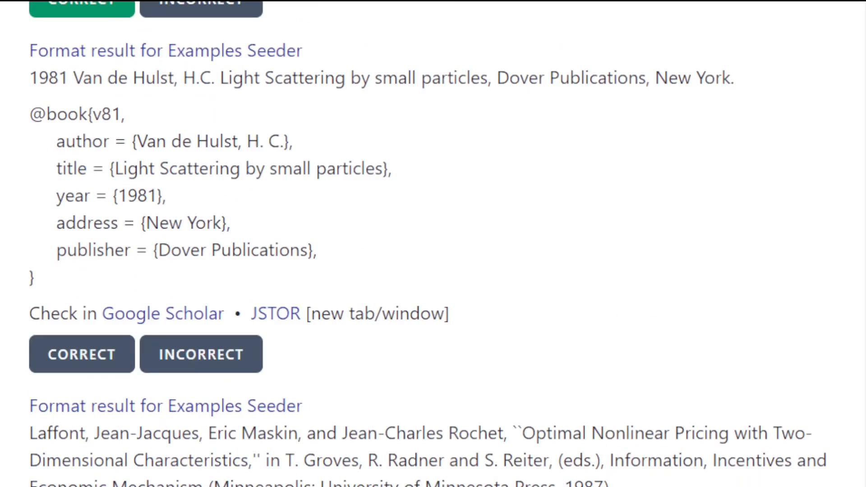
left_click(228, 350)
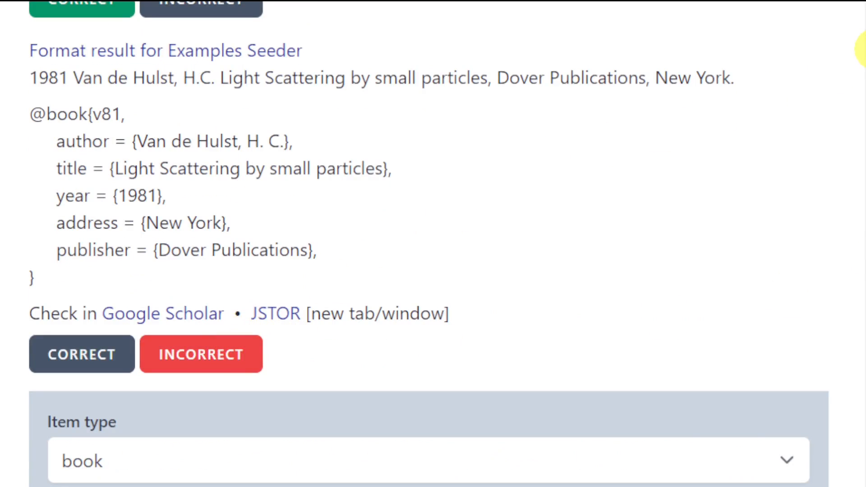
scroll(862, 48, "down", 15)
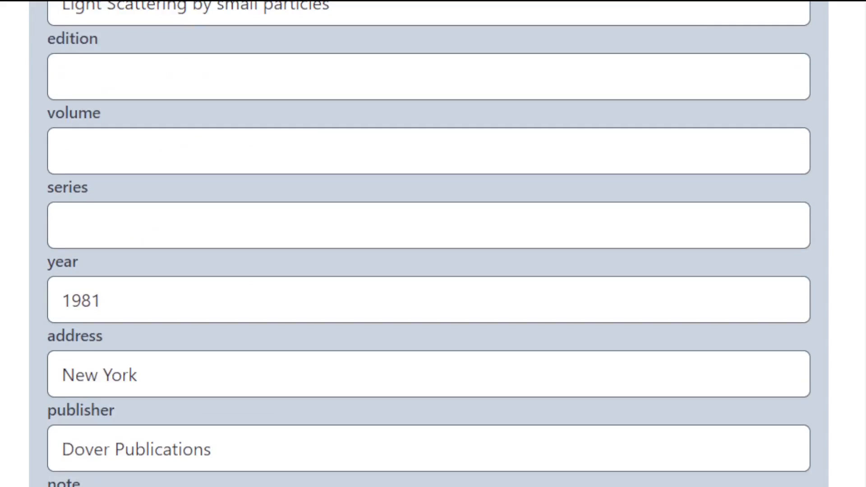
scroll(862, 49, "down", 15)
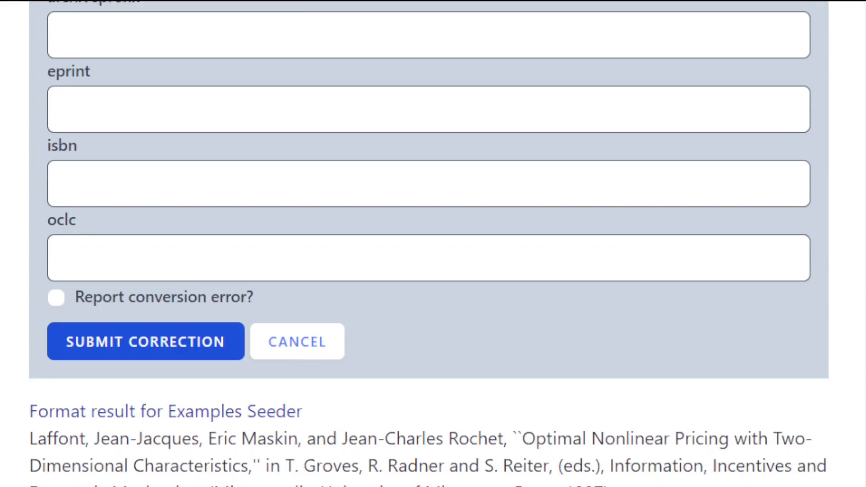
scroll(429, 244, "up", 1)
left_click(57, 318)
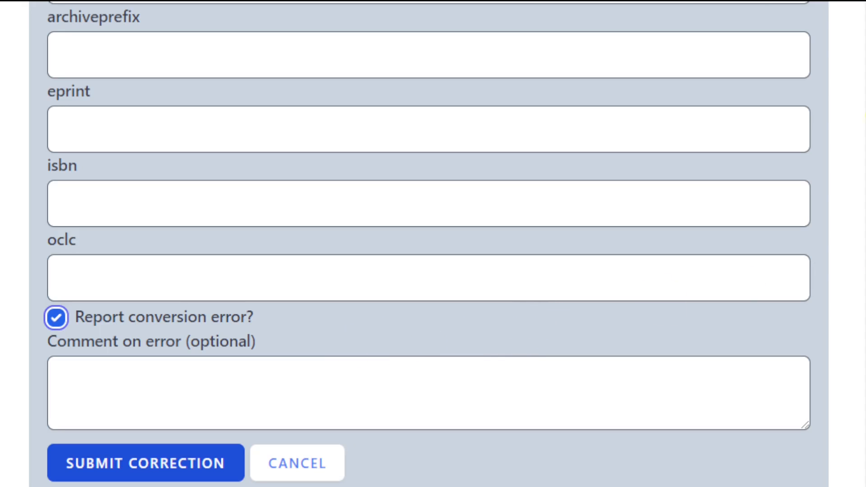
Return to the beginning of the file conversion report and locate the BibTeX file download
left_click_drag(865, 114, 860, 20)
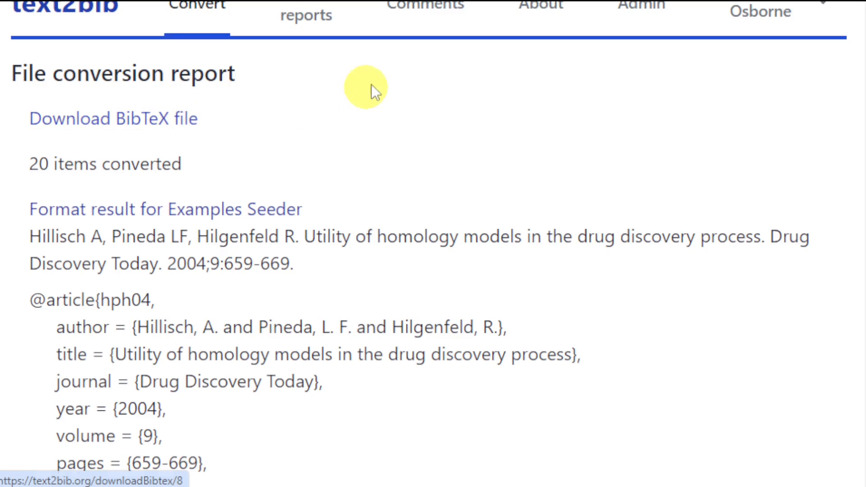
scroll(862, 32, "up", 1)
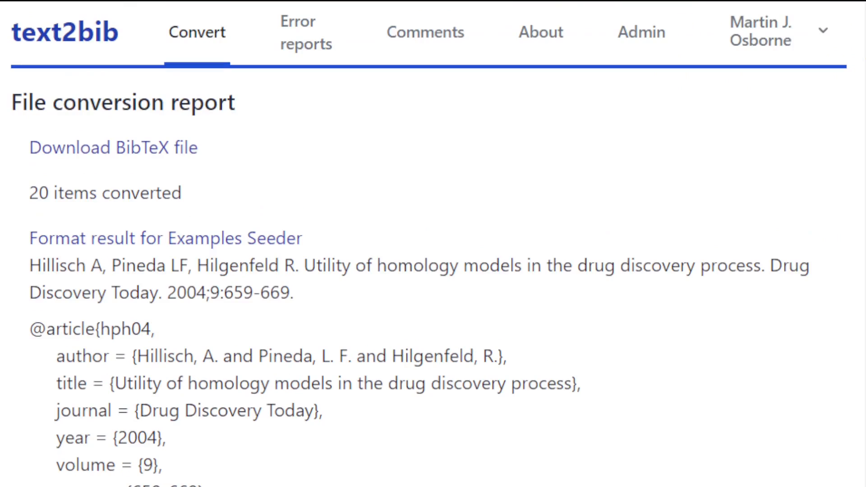